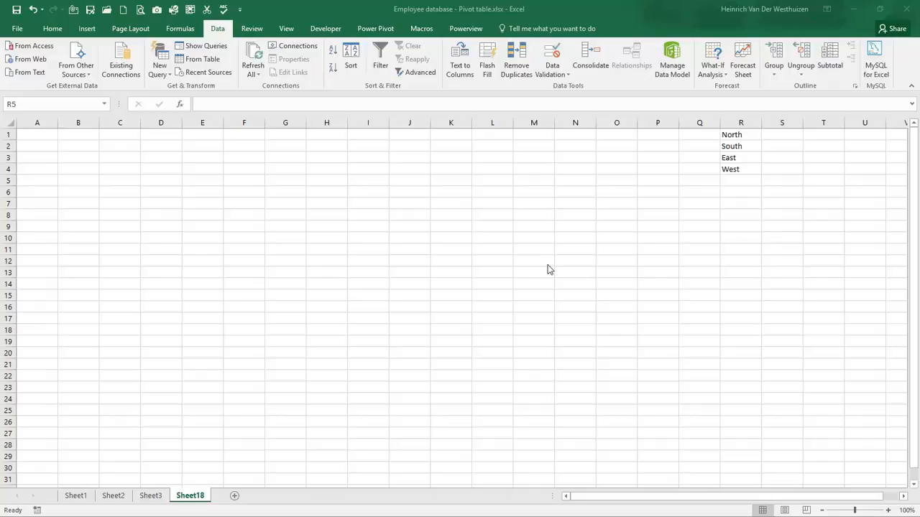
Apply data validation to column B that allows only a List sourced from cells R1 to R4.
click(84, 122)
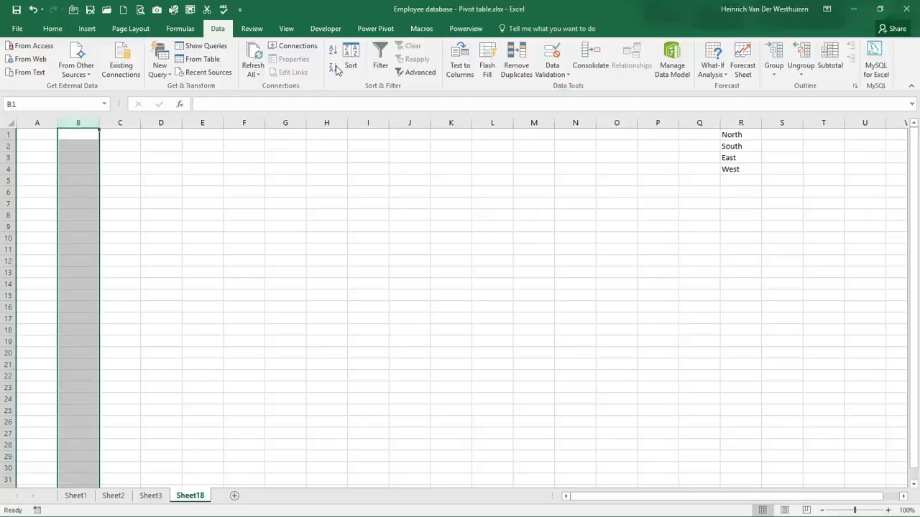
click(555, 72)
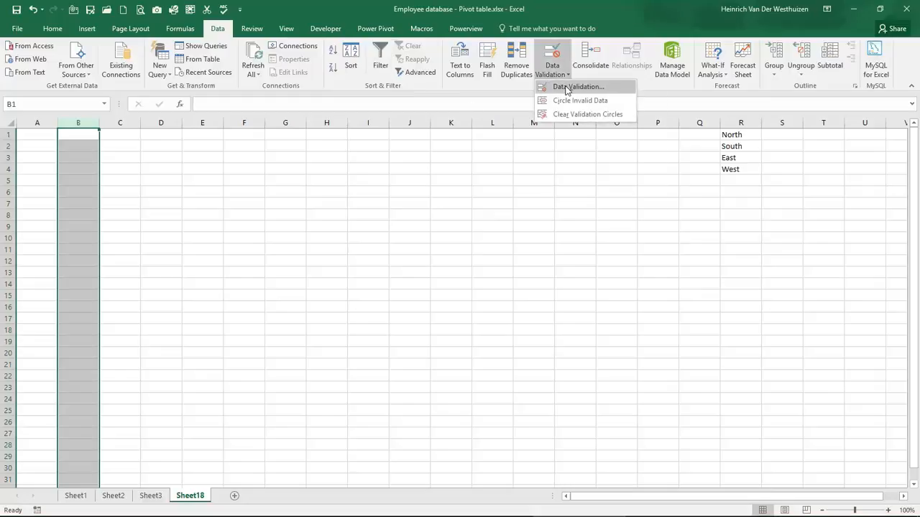
click(568, 87)
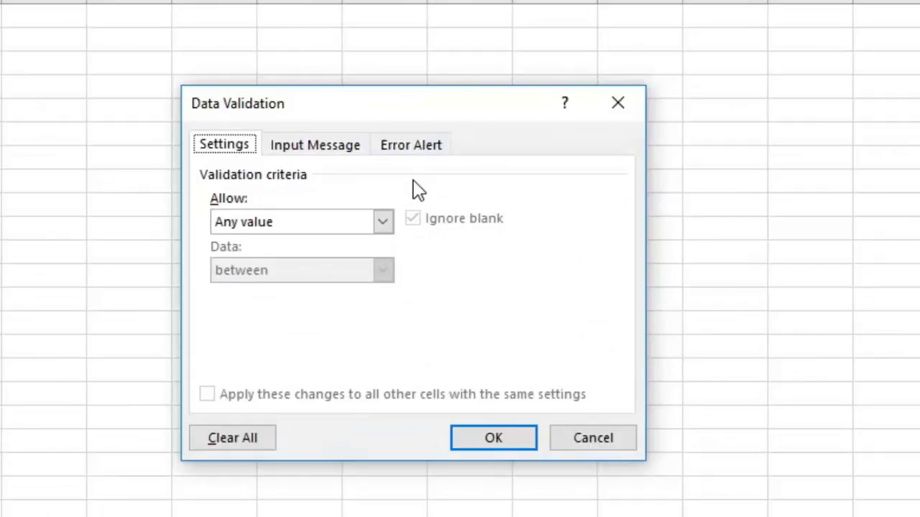
click(380, 223)
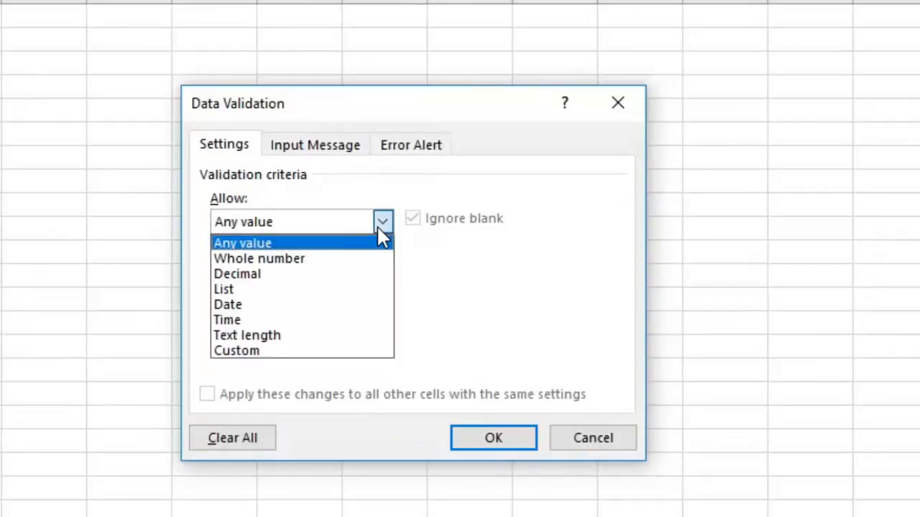
click(335, 289)
click(251, 320)
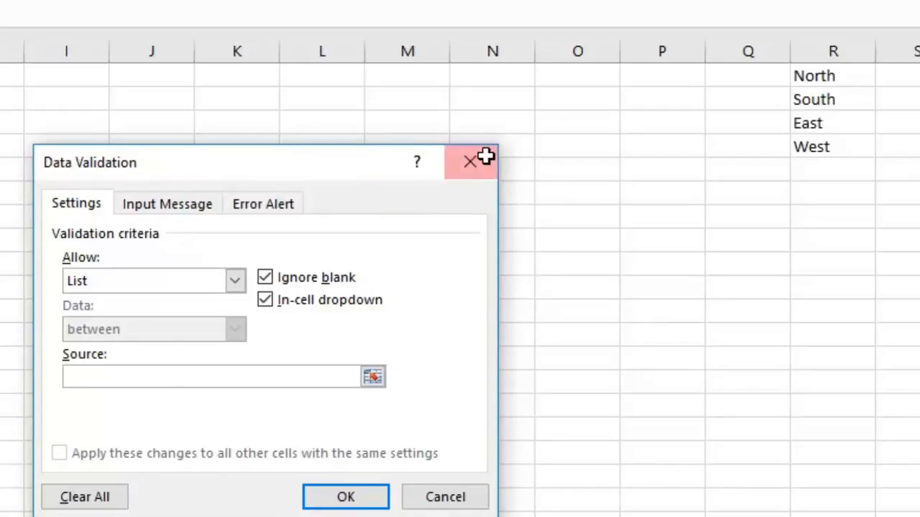
click(373, 378)
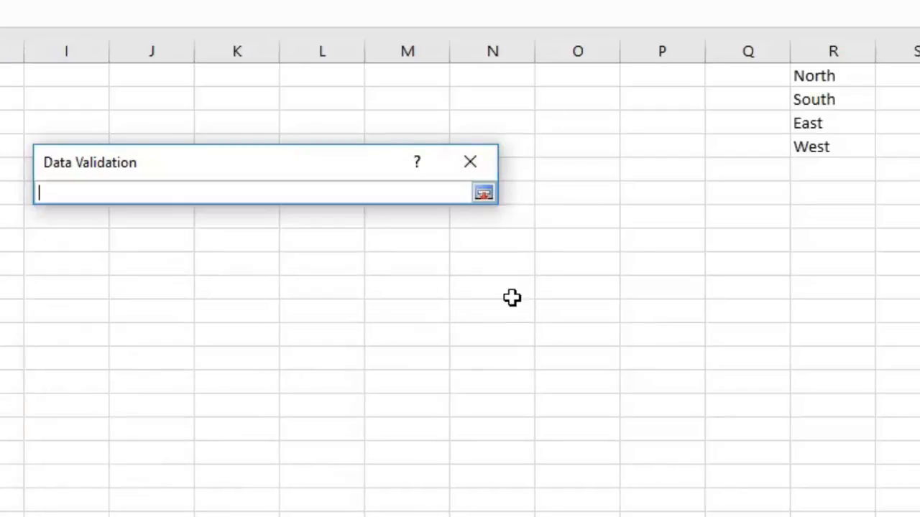
drag(815, 76, 802, 148)
click(485, 192)
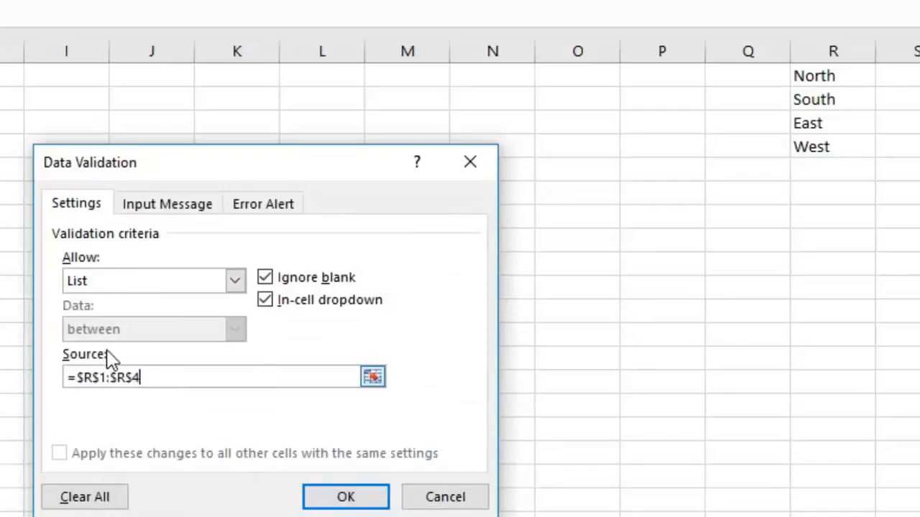
click(345, 501)
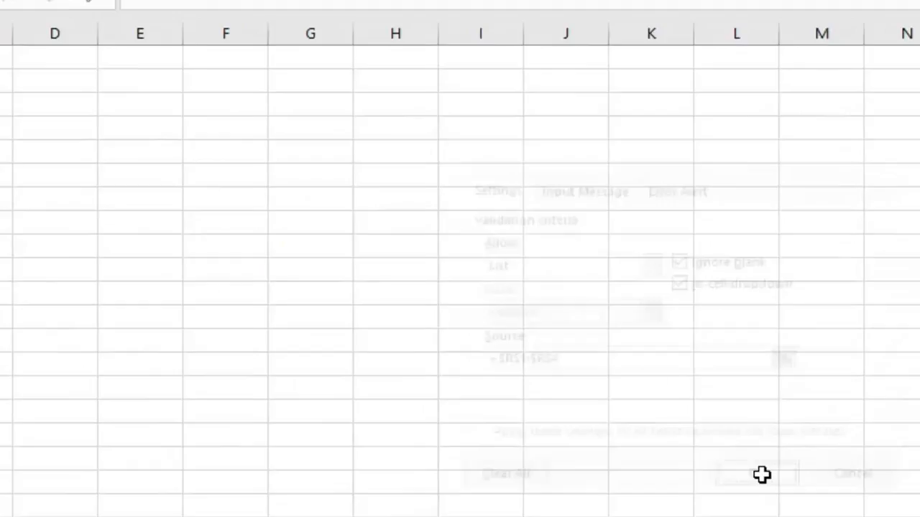
Choose East in cell B4 and North in cell B8 from their in-cell dropdown lists.
click(146, 113)
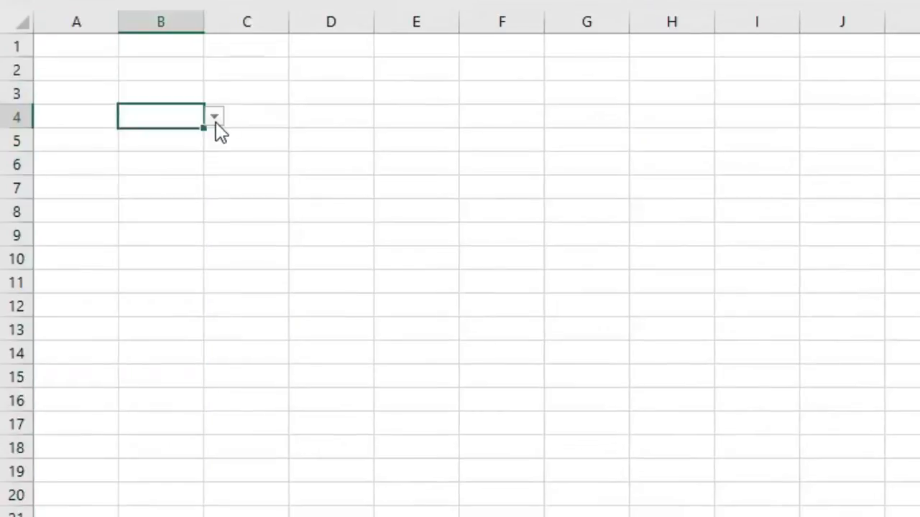
click(215, 118)
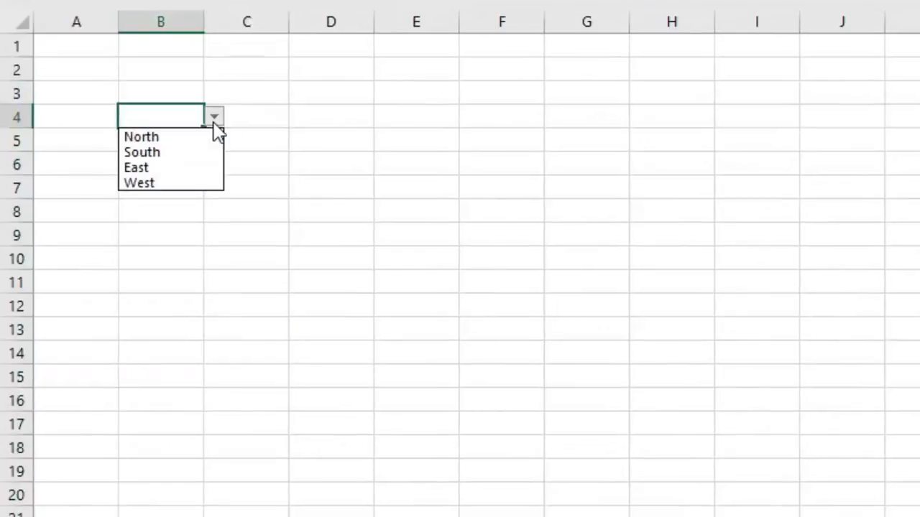
click(176, 168)
click(168, 209)
click(215, 212)
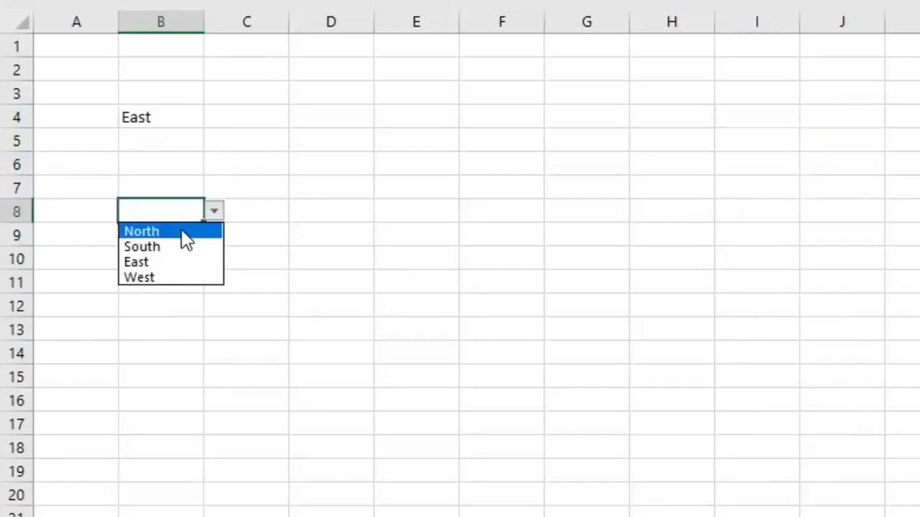
click(180, 229)
Try to enter the misspelled value "eastt" in cell B6, retry it once, and cancel the entry.
click(186, 158)
text(eastt)
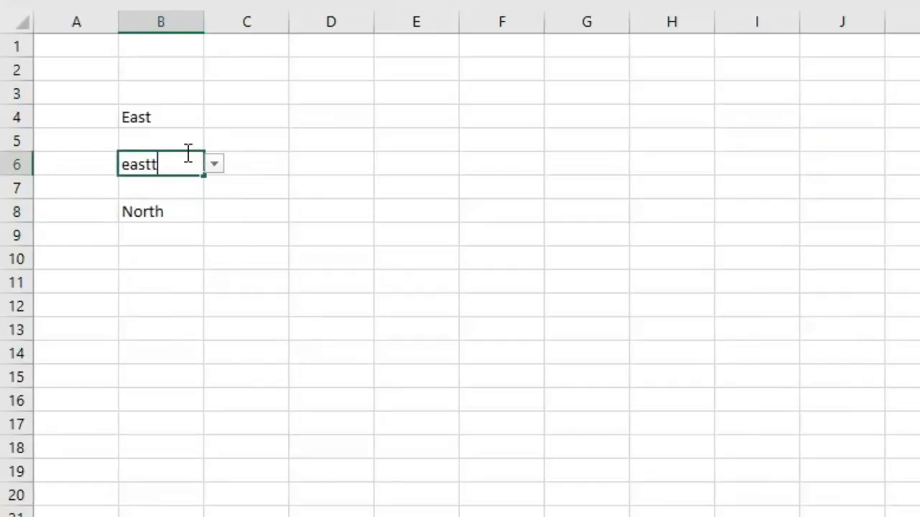
key(Return)
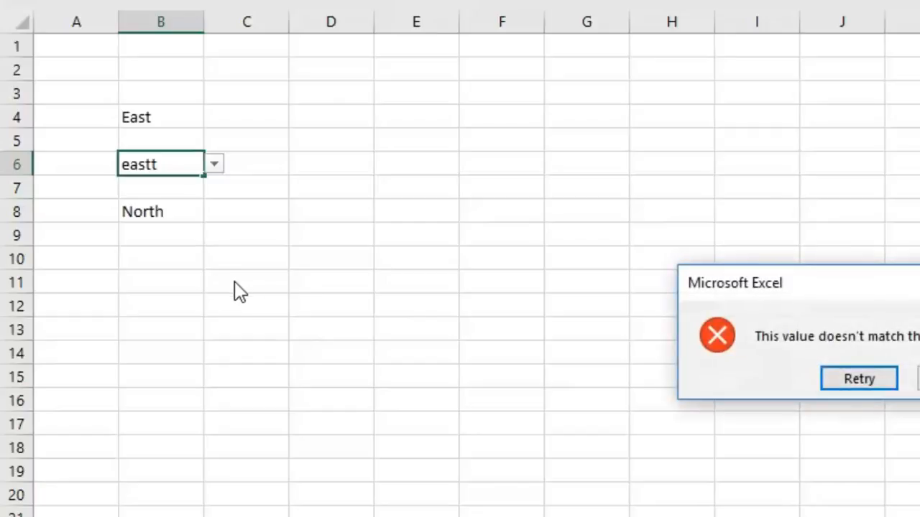
click(821, 381)
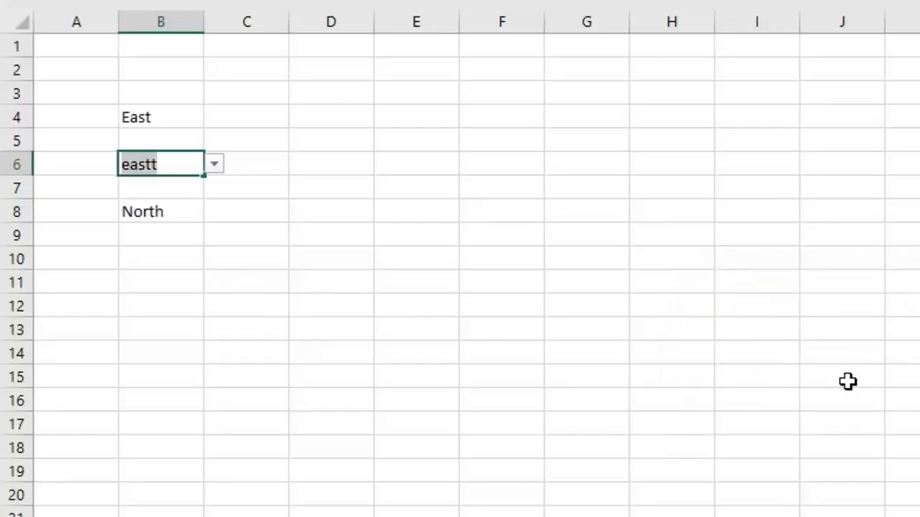
key(Return)
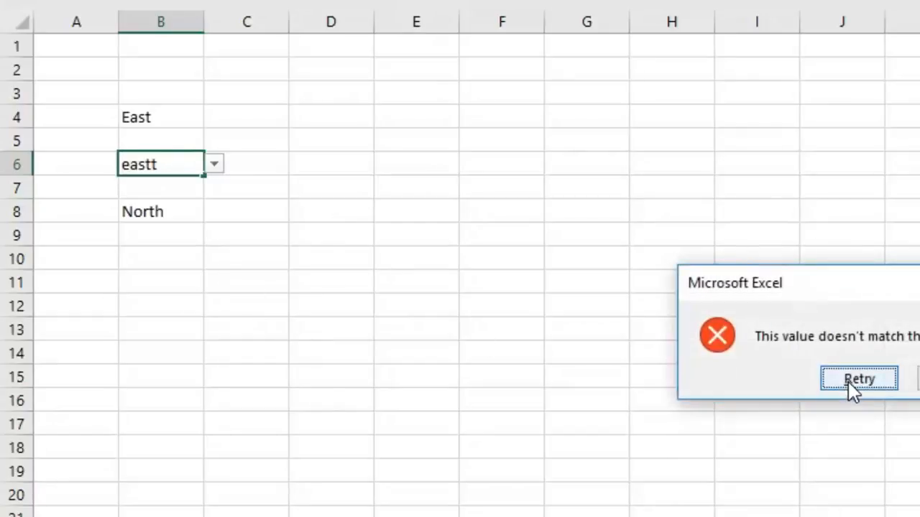
key(Escape)
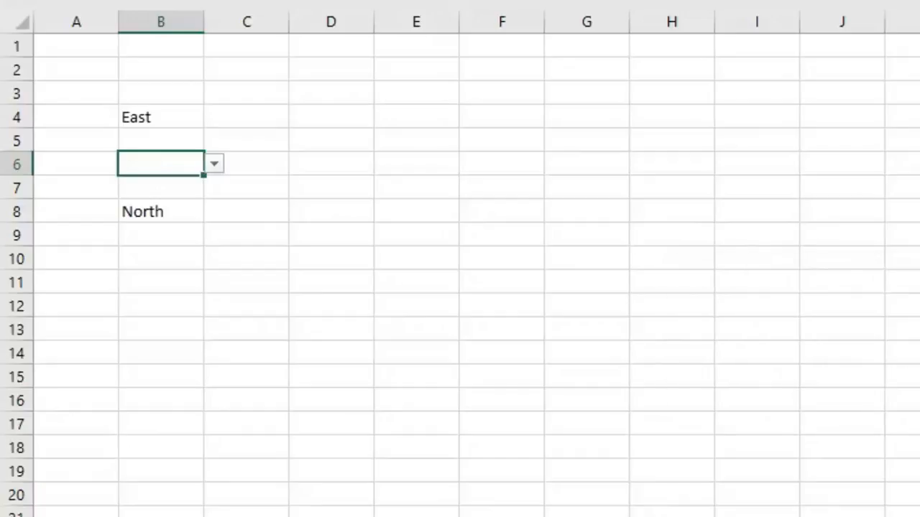
Add an input message to column B's validation with the title "Enter your City" and the text "Please select your city from the list".
click(185, 23)
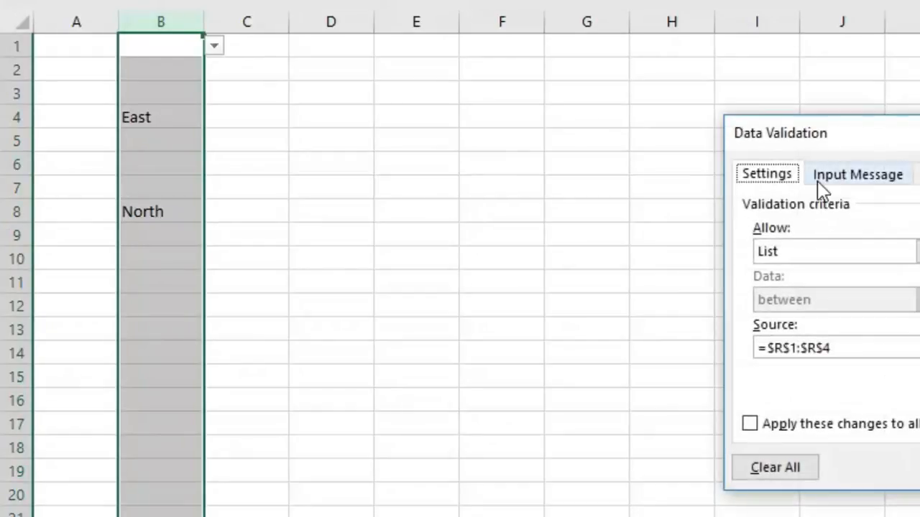
click(817, 176)
click(379, 266)
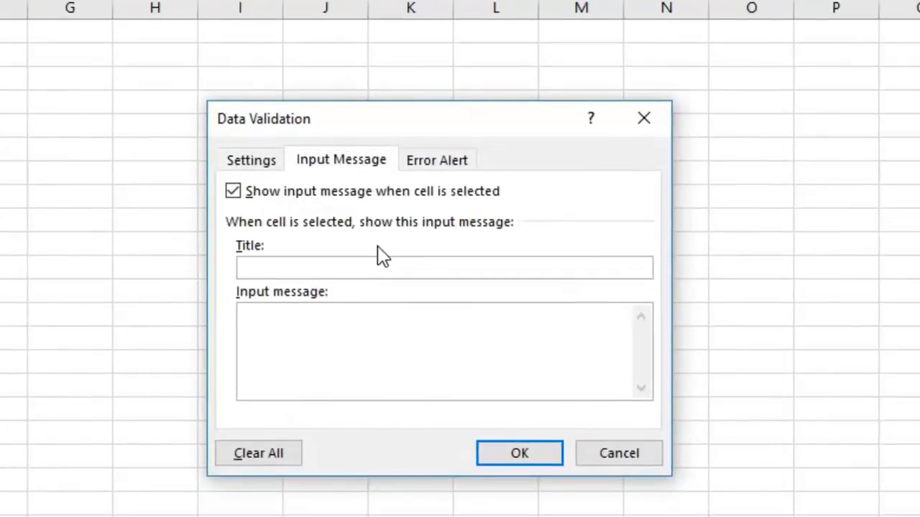
text(Enter your City)
click(334, 314)
text(Please )
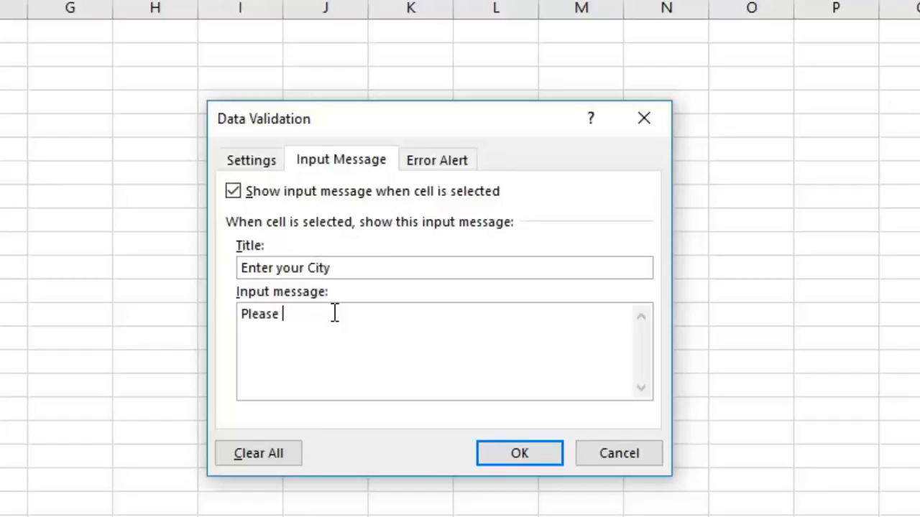
text(select your city fr)
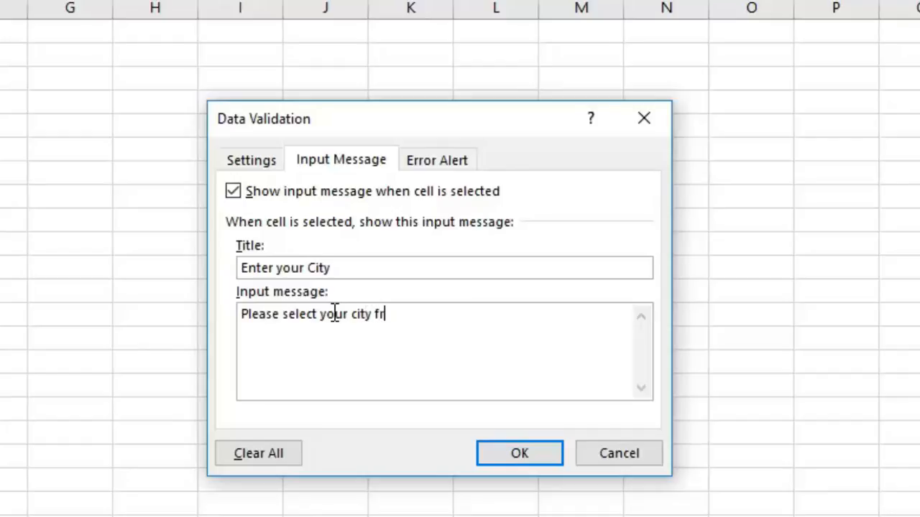
text(om the list)
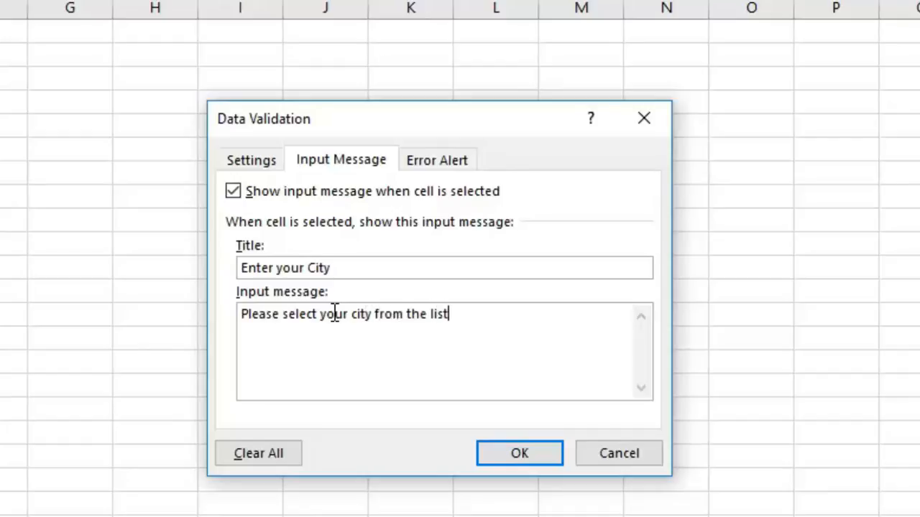
click(520, 454)
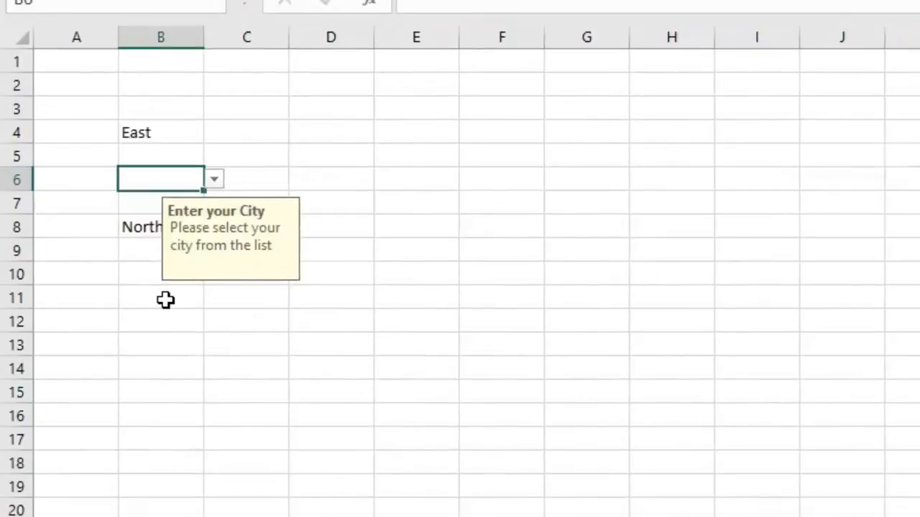
Check the input message on several column B cells, including B11, B9 and B5.
click(170, 295)
click(154, 365)
click(165, 251)
click(179, 151)
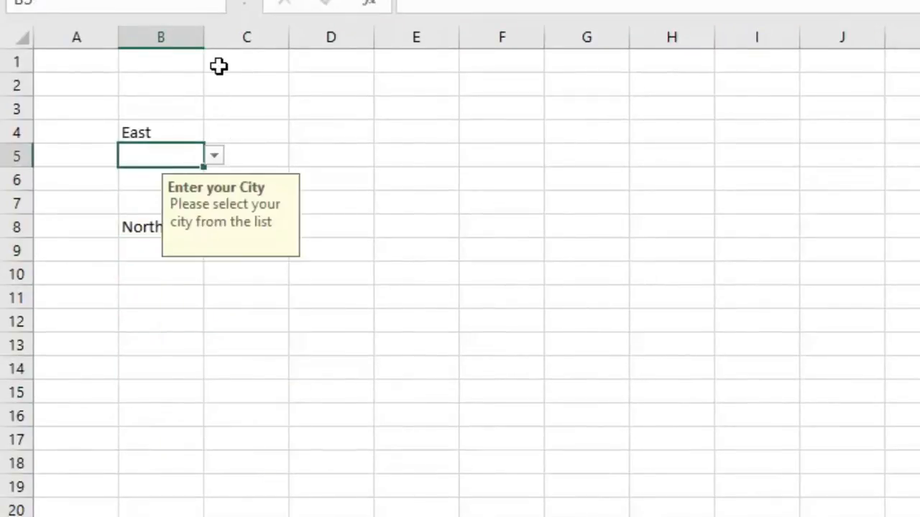
Add an error alert to column B's validation titled "Incorrect entry" with the message "Please select from the drop down list only".
click(175, 43)
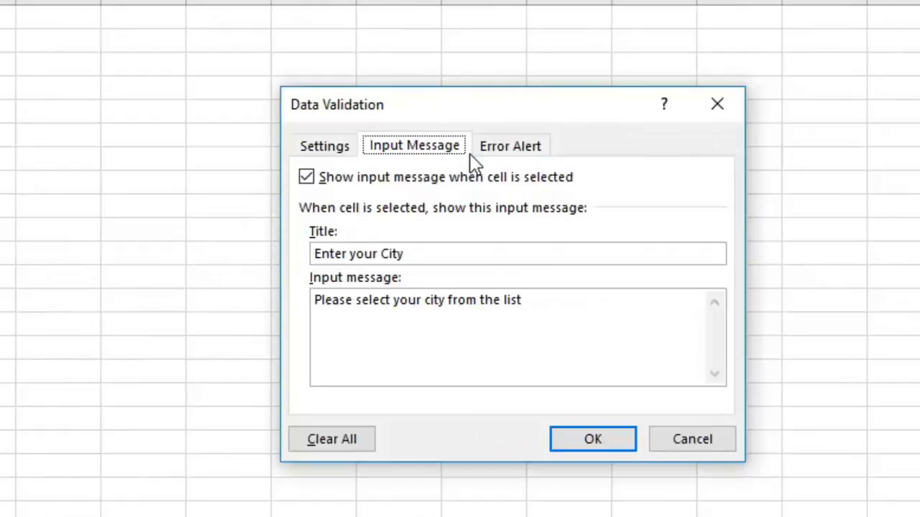
click(509, 146)
click(544, 252)
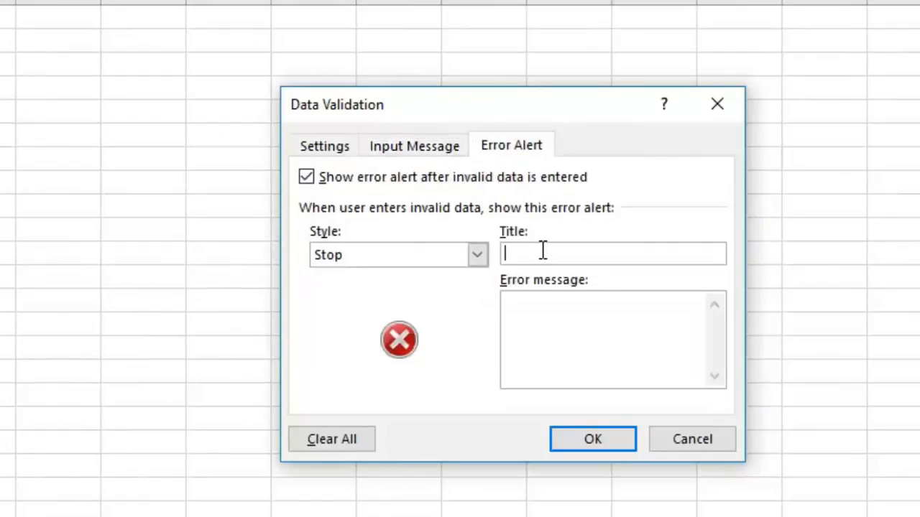
text(Icorrect entry)
click(507, 254)
text(n)
click(557, 323)
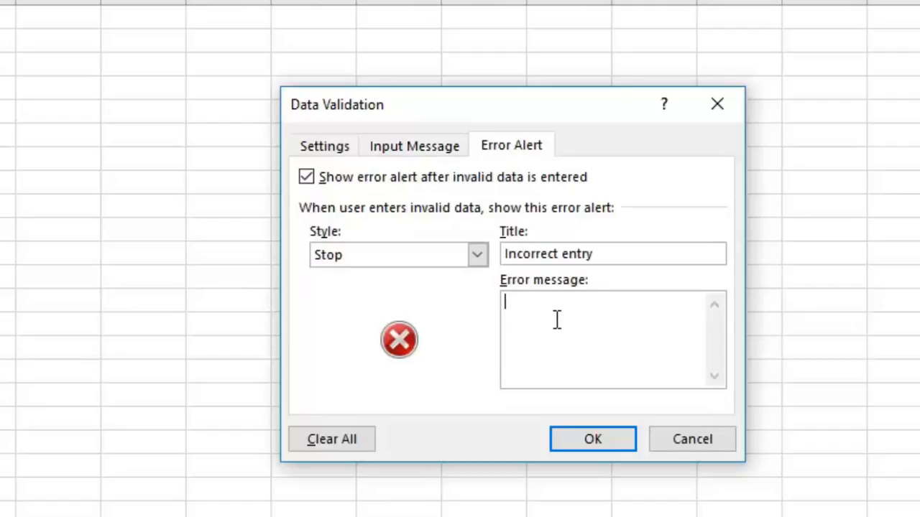
text(Please select from te)
key(BackSpace)
text(he drop down list only)
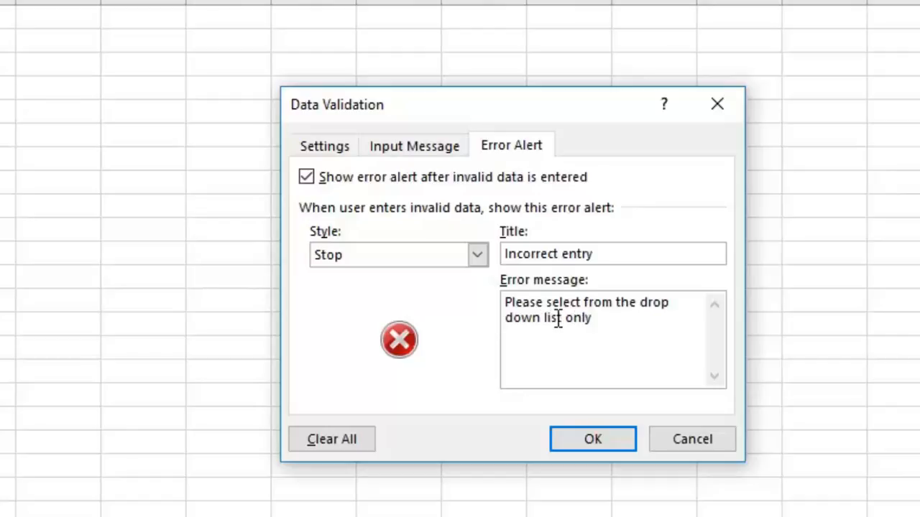
click(602, 435)
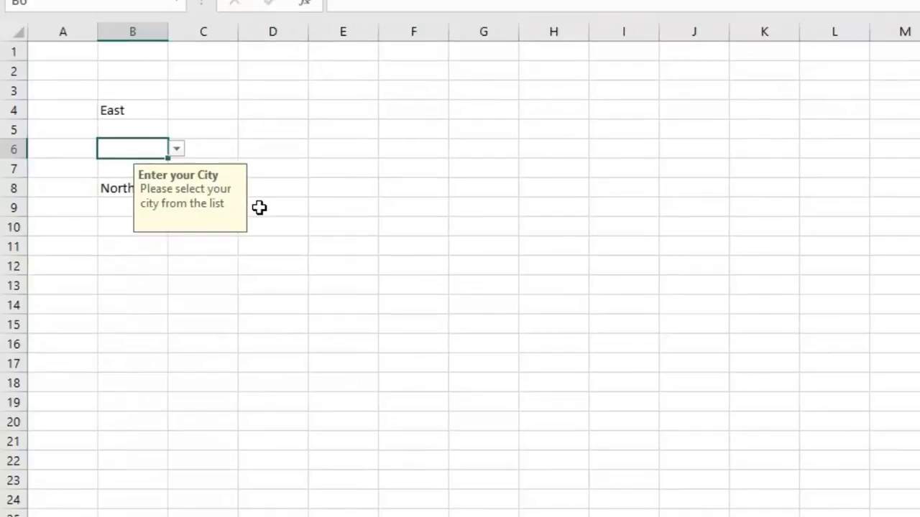
Try to enter the misspelled value "norrth" in cell B6 to test the error alert, and cancel the entry.
text(norrth)
key(Return)
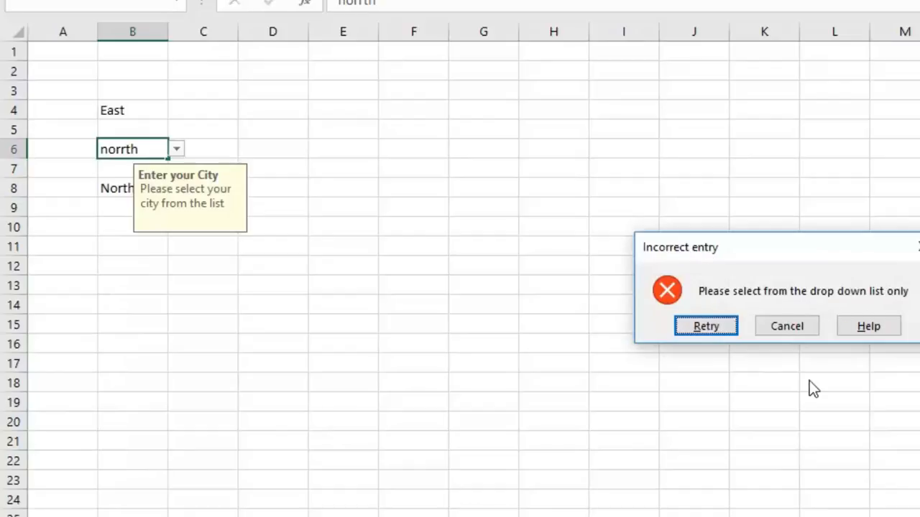
click(812, 332)
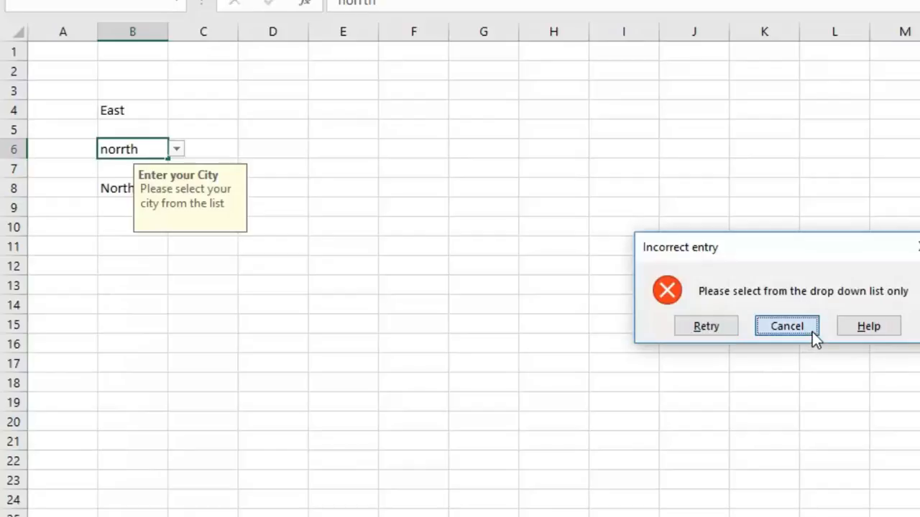
Set column F's data validation to allow only a text length equal to 15.
click(445, 191)
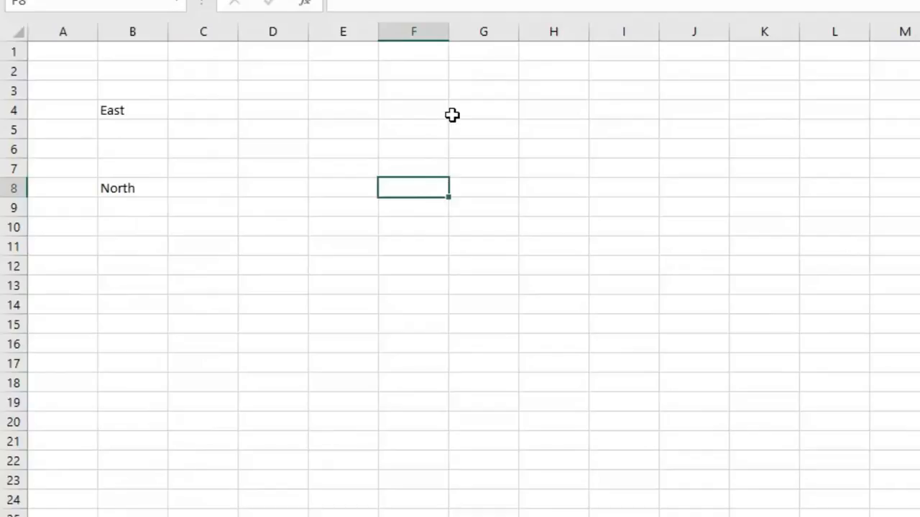
click(416, 35)
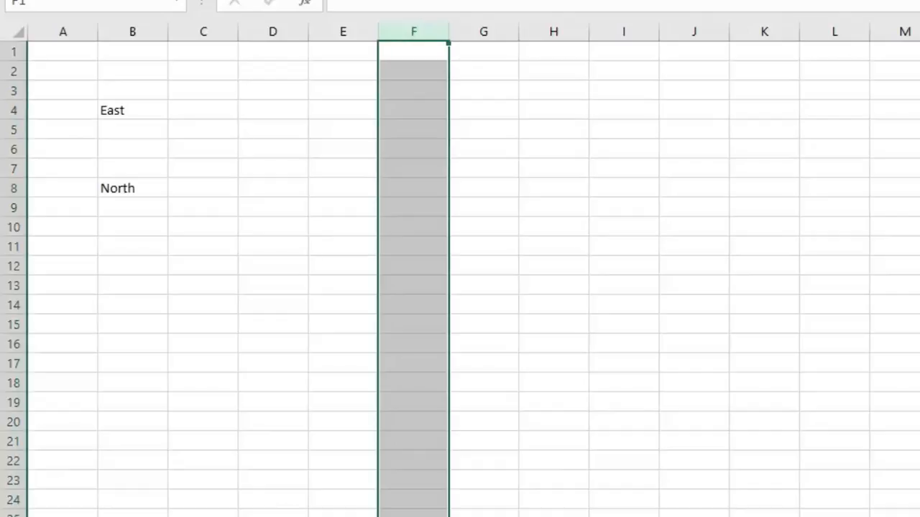
click(919, 1)
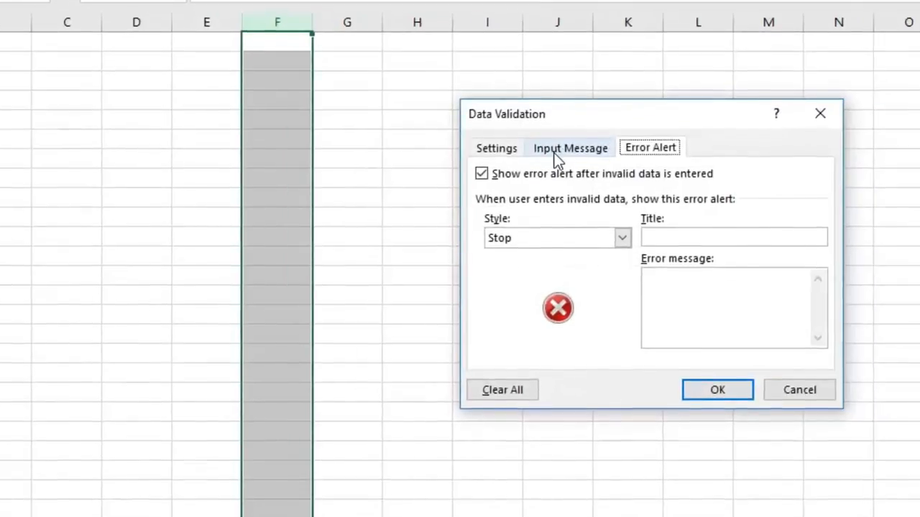
click(639, 160)
click(505, 208)
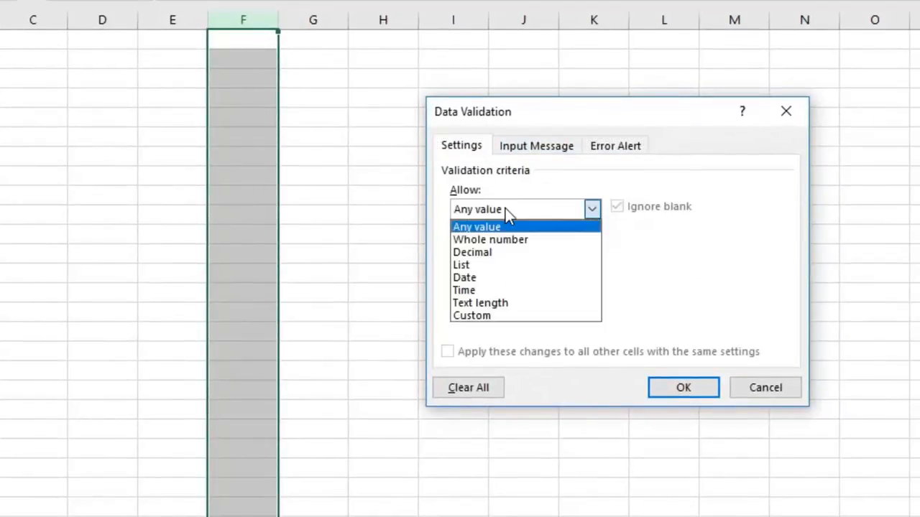
click(503, 308)
click(497, 251)
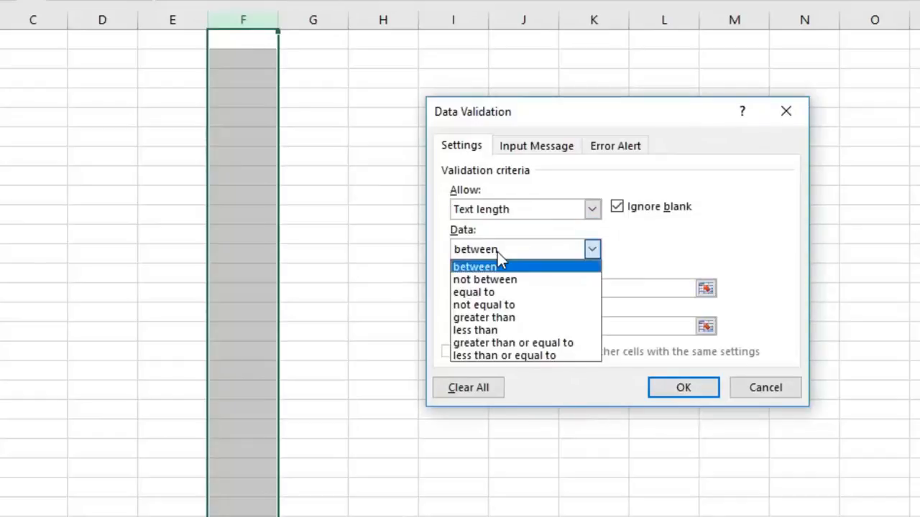
click(497, 252)
click(495, 249)
click(502, 292)
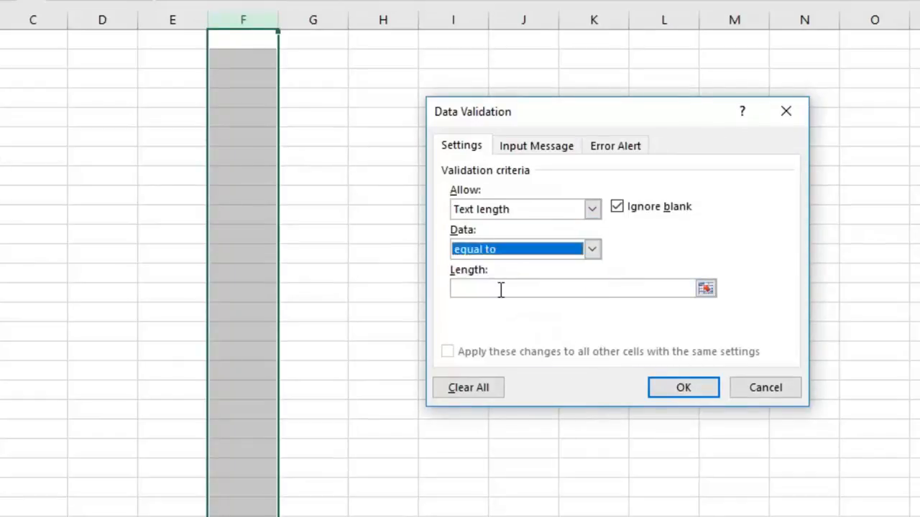
click(491, 288)
text(15)
Add an input message to column F's validation titled "Enter your ID Number" with the text "Please enter your 13 digit id no".
click(557, 148)
click(532, 231)
text(Enter your ID Number)
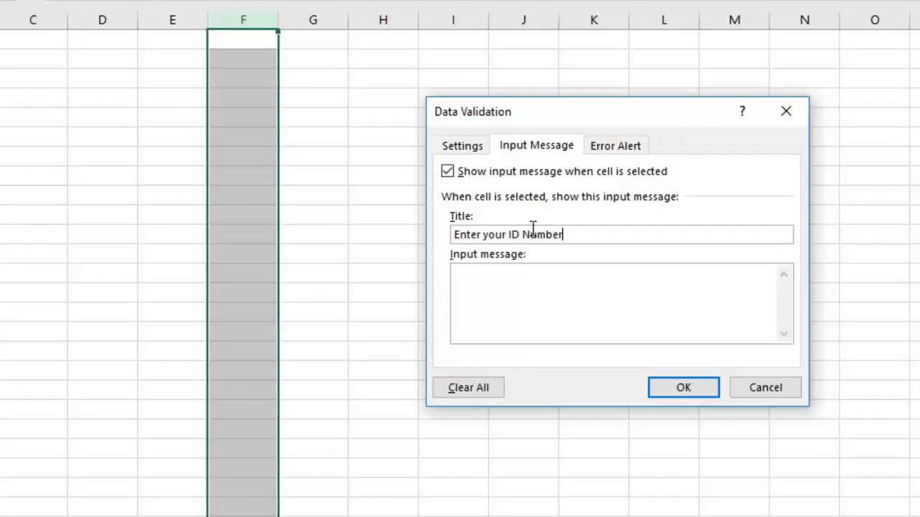
click(537, 281)
text(Please ente)
text(r your)
key(BackSpace)
text(ur 13 d)
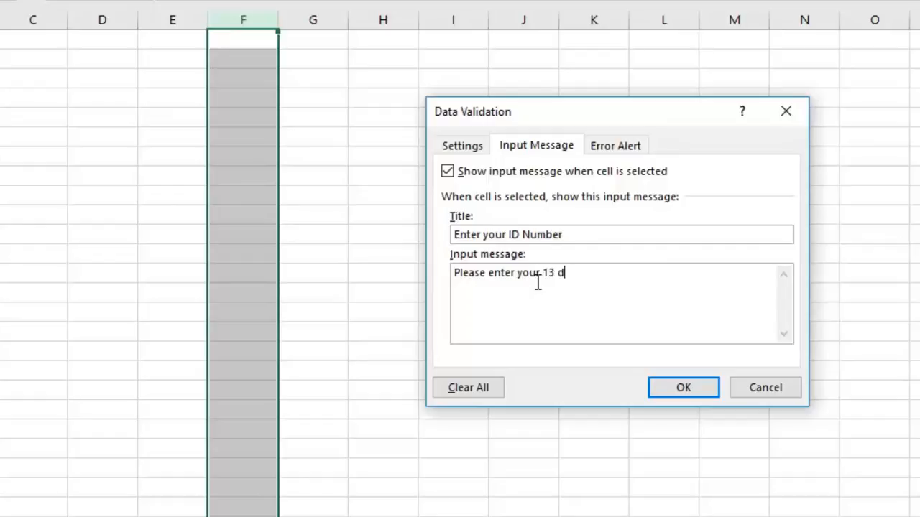
text(igit id no)
Add a Stop error alert titled "incorrect number of digits" with the message "Please re-enter", and apply column F's validation.
click(605, 145)
click(625, 237)
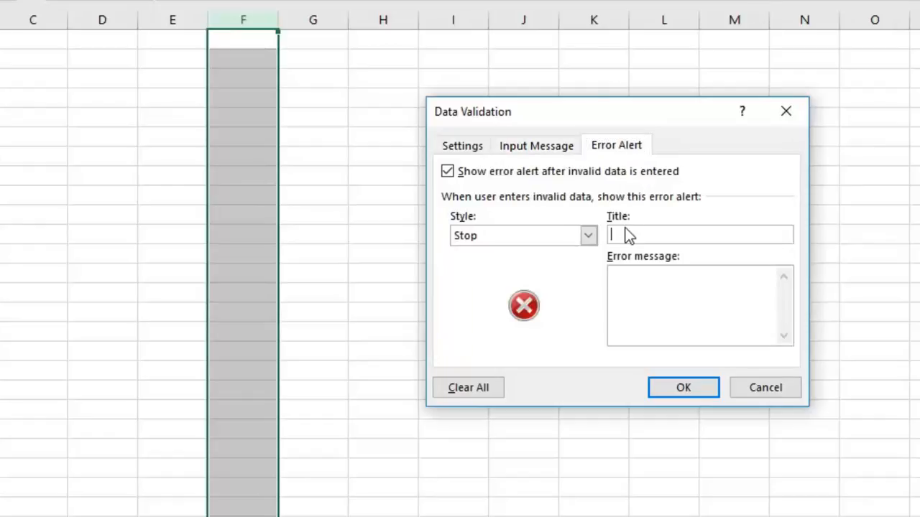
text(ncorrect numbere f di)
key(BackSpace)
key(BackSpace)
key(BackSpace)
key(BackSpace)
key(BackSpace)
text(of digits)
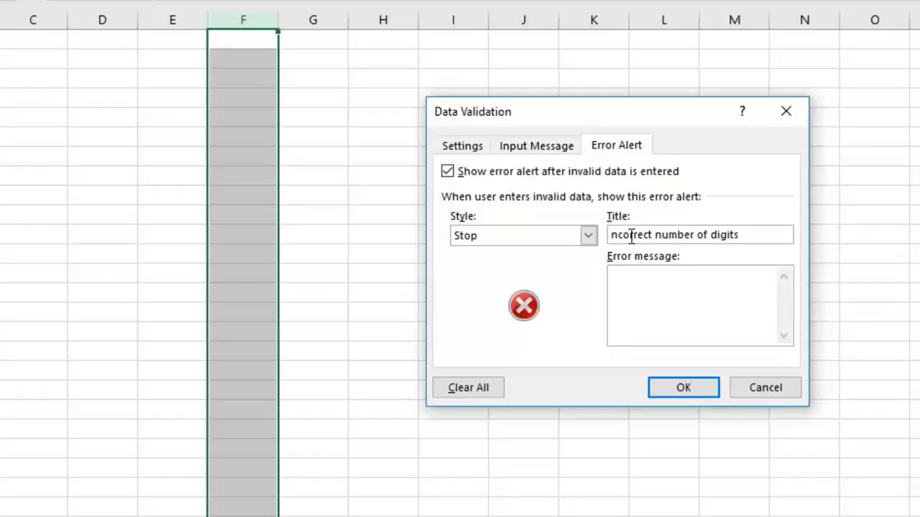
click(647, 306)
click(612, 235)
key(BackSpace)
text(in)
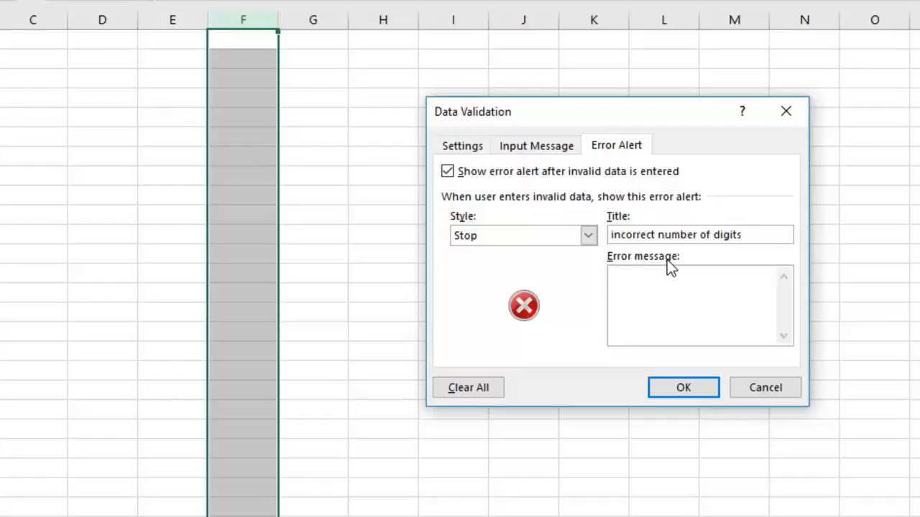
click(650, 279)
text(Please re-enter)
click(704, 387)
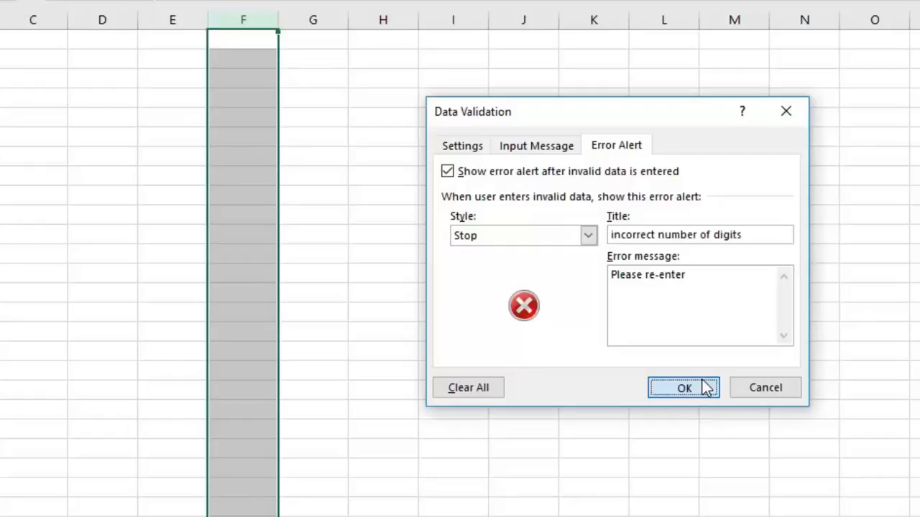
Try to enter a seven-digit number in a column F cell to test the length rule, and cancel the entry.
click(269, 178)
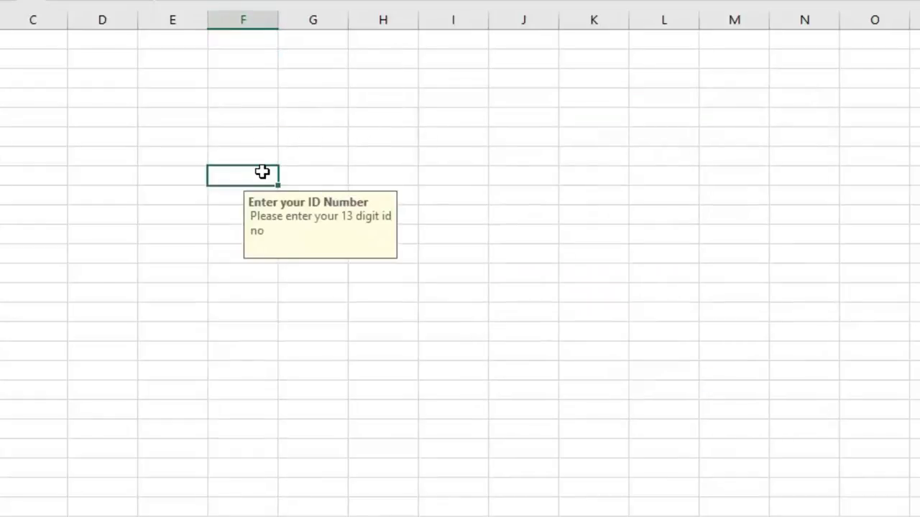
drag(315, 236, 336, 262)
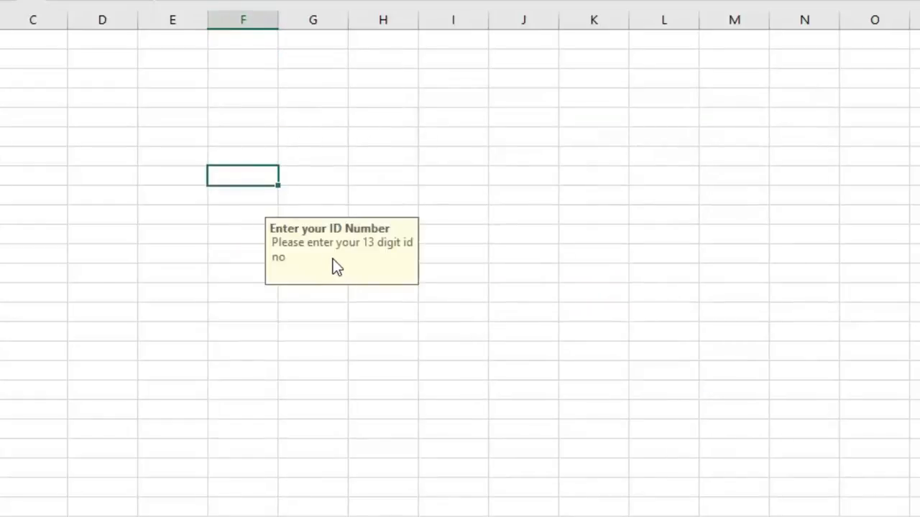
click(242, 200)
text(6456546)
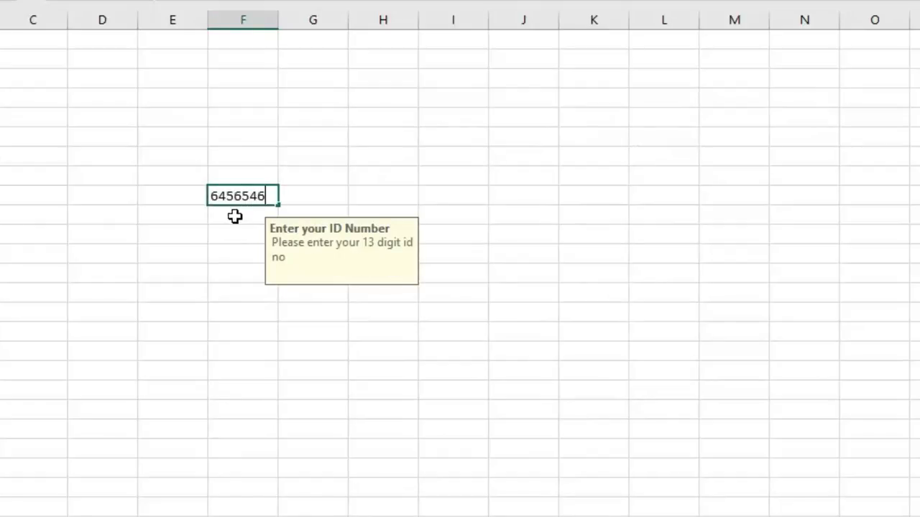
key(Return)
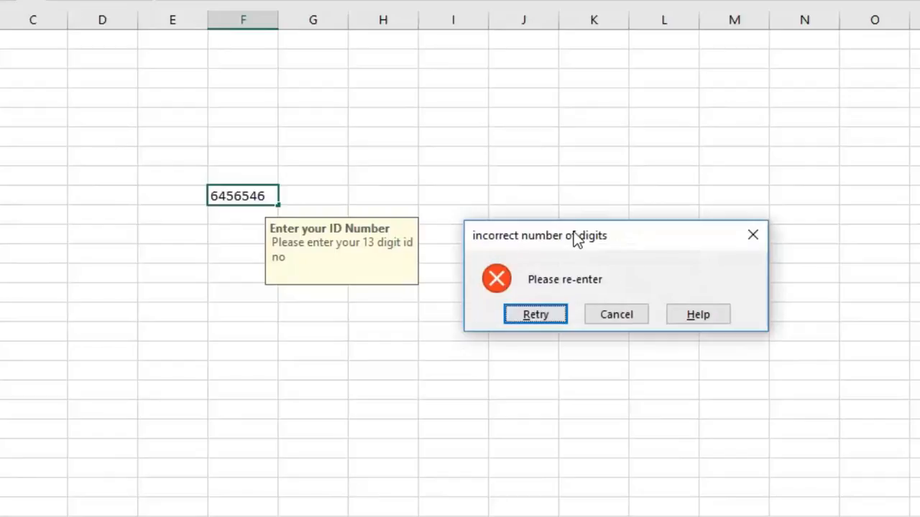
click(645, 314)
Try Date validation with a between condition on column K, and examine the start and end date settings.
click(593, 21)
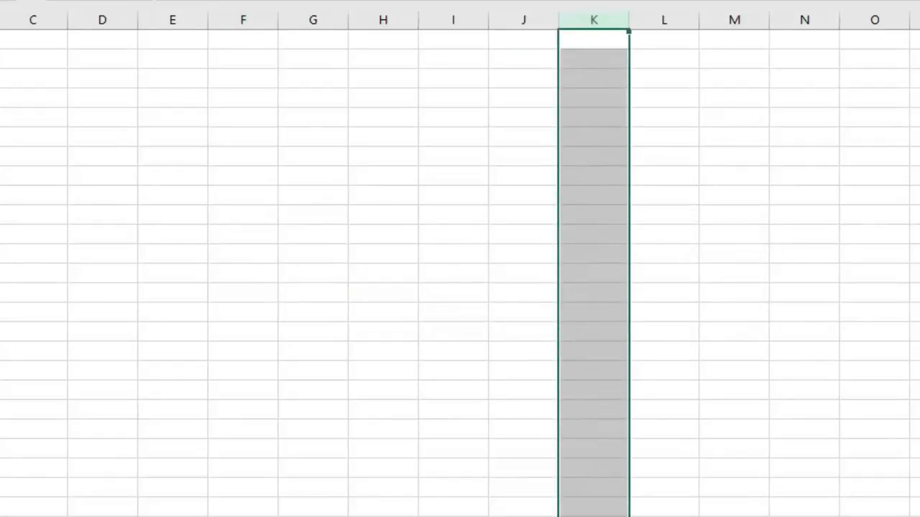
click(747, 1)
click(772, 1)
click(470, 143)
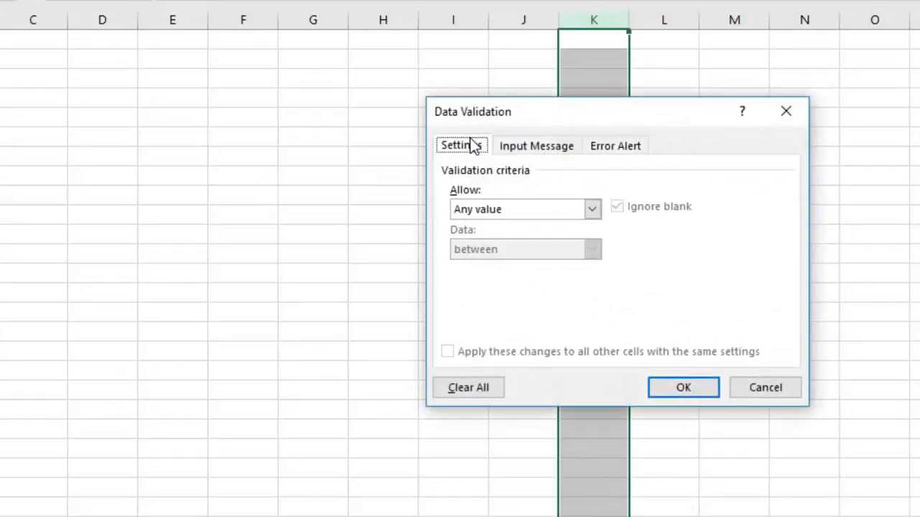
click(508, 212)
click(501, 279)
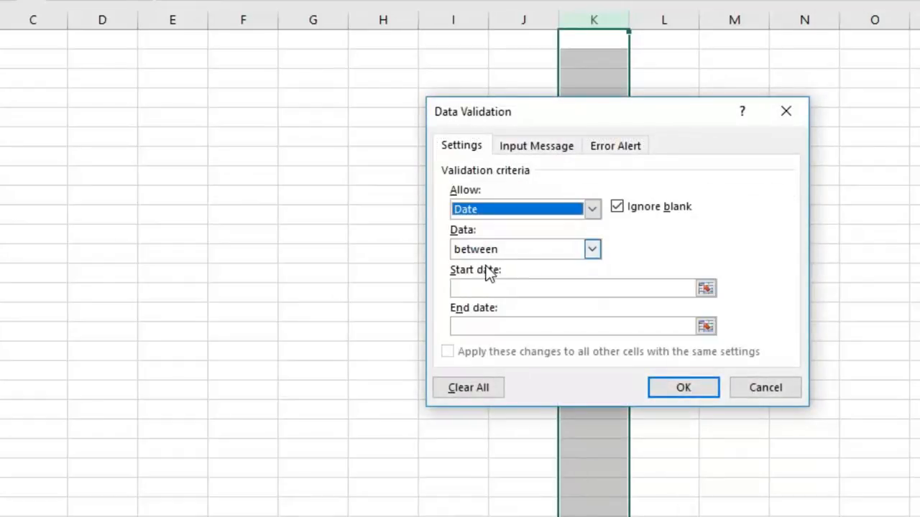
click(487, 287)
click(492, 327)
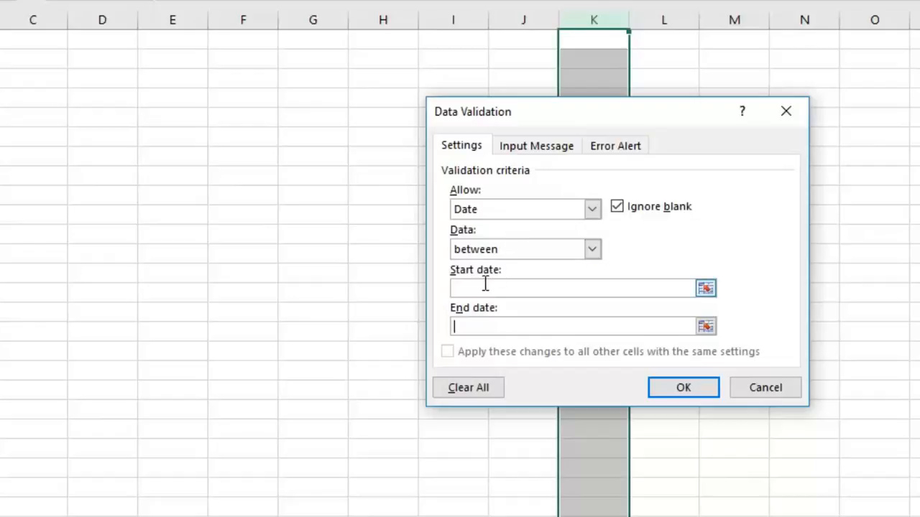
Try Decimal as column K's allowed data type, and examine the minimum and maximum settings.
click(500, 213)
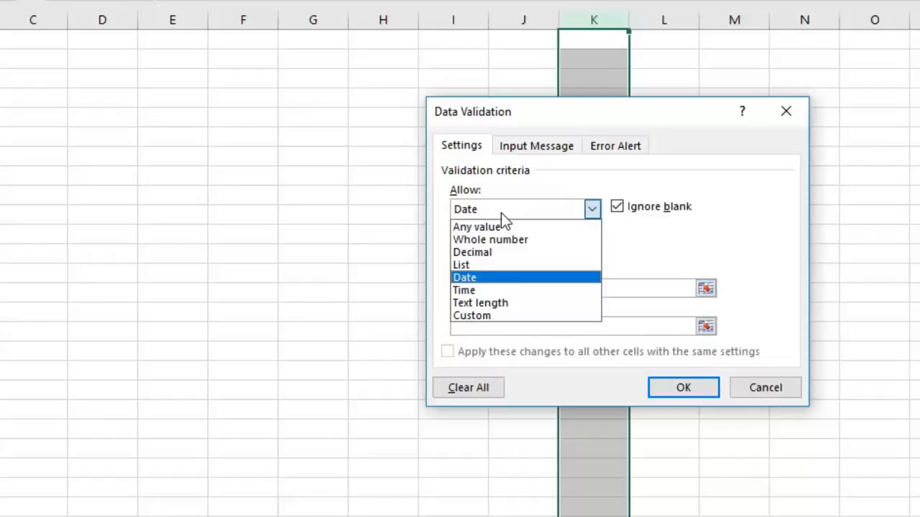
click(509, 253)
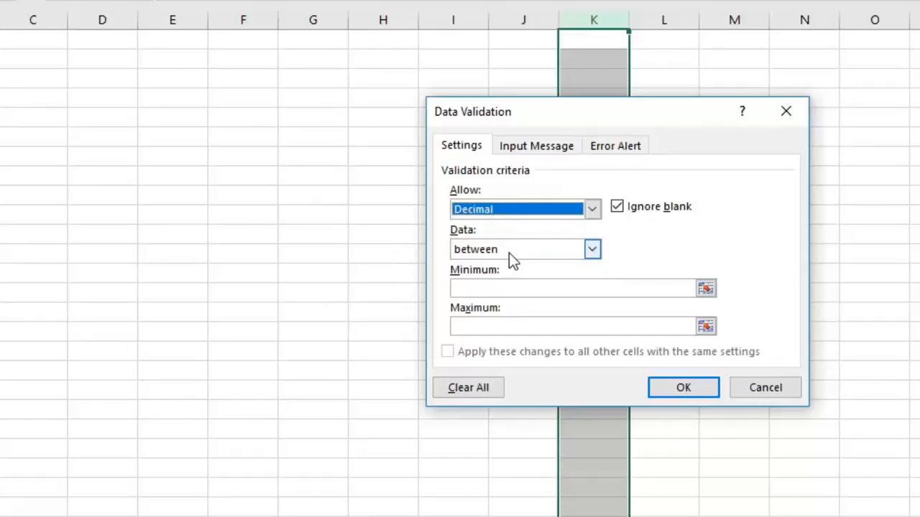
click(480, 291)
click(482, 325)
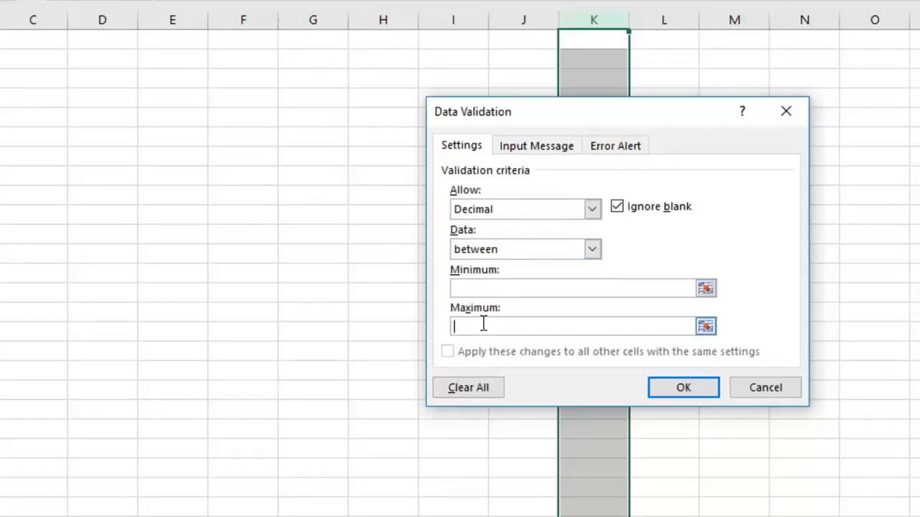
Try Time validation on column K without a start or end time, and cancel the validation settings.
click(514, 210)
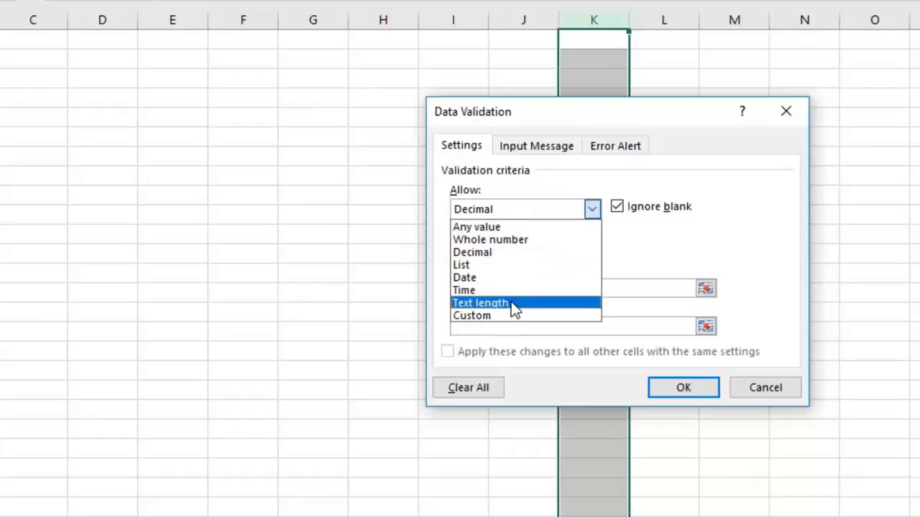
click(503, 284)
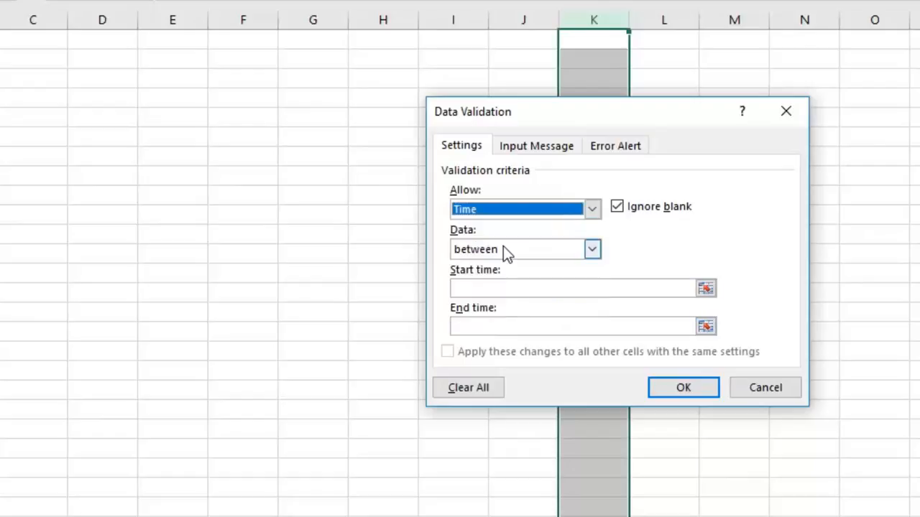
click(504, 248)
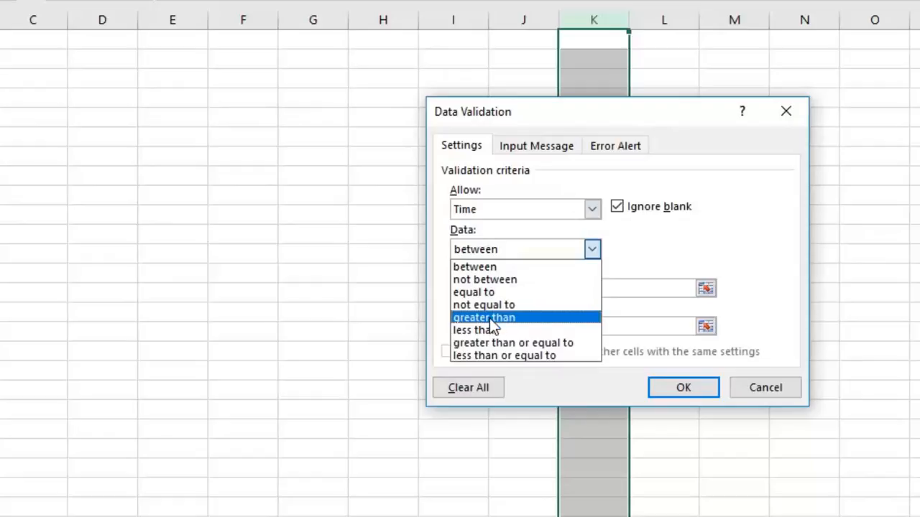
click(640, 260)
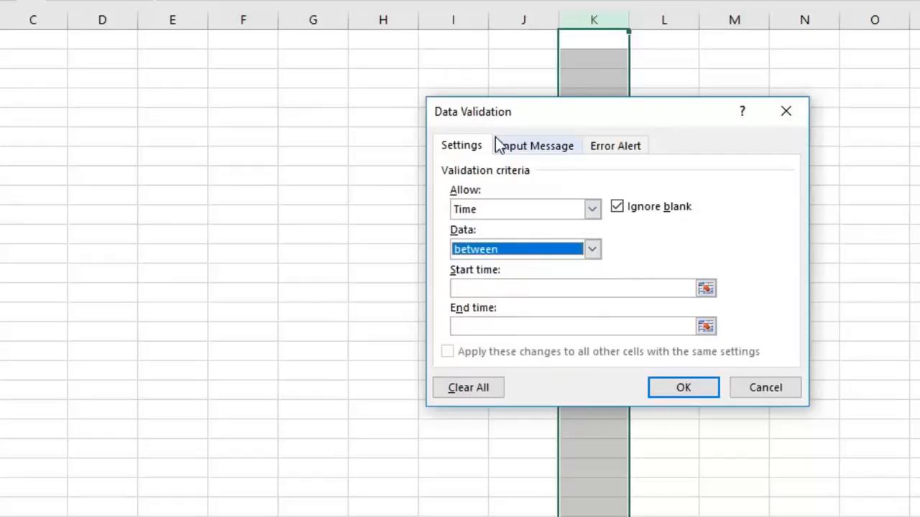
click(540, 147)
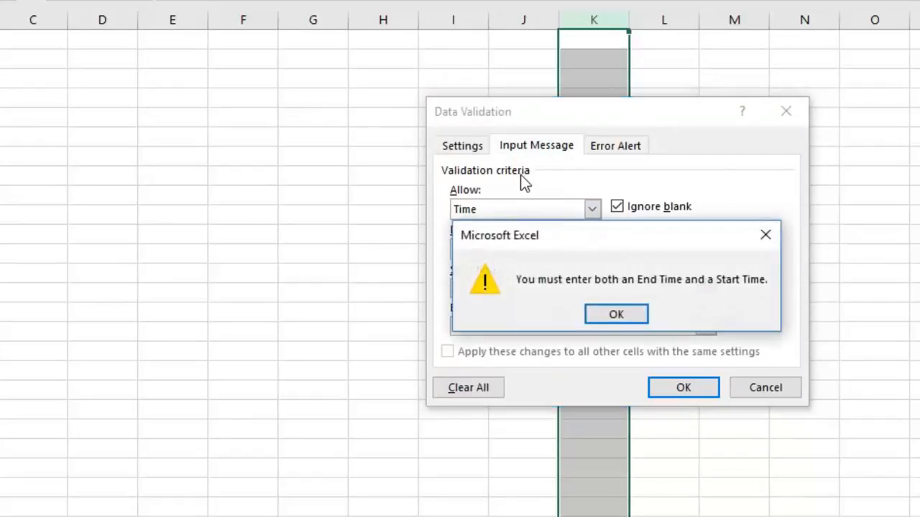
click(607, 317)
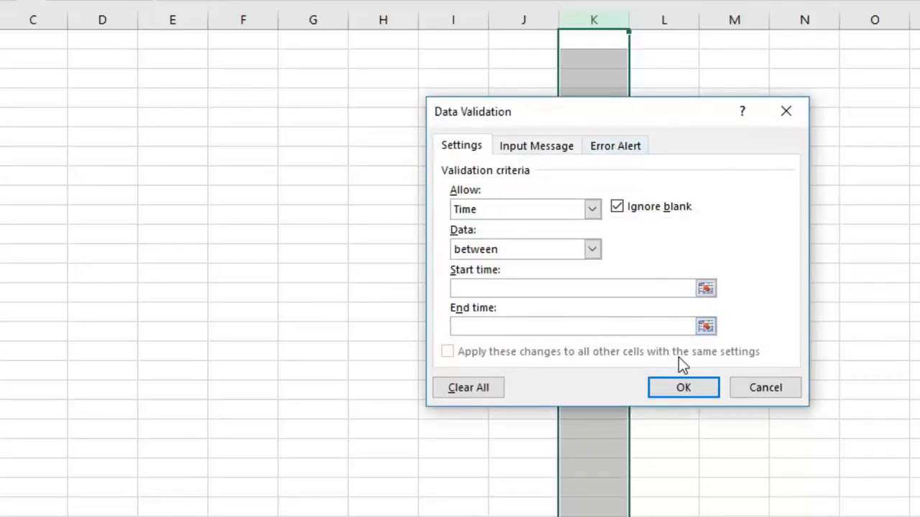
click(692, 386)
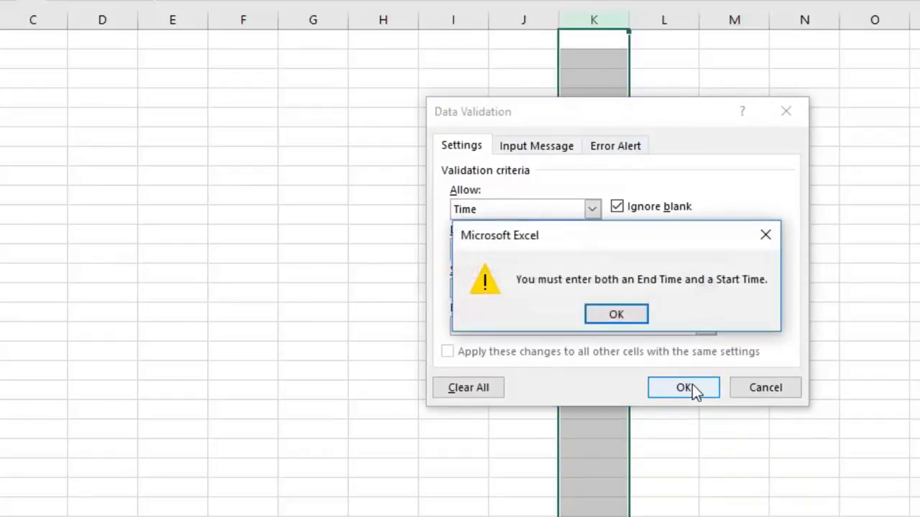
click(628, 314)
click(754, 388)
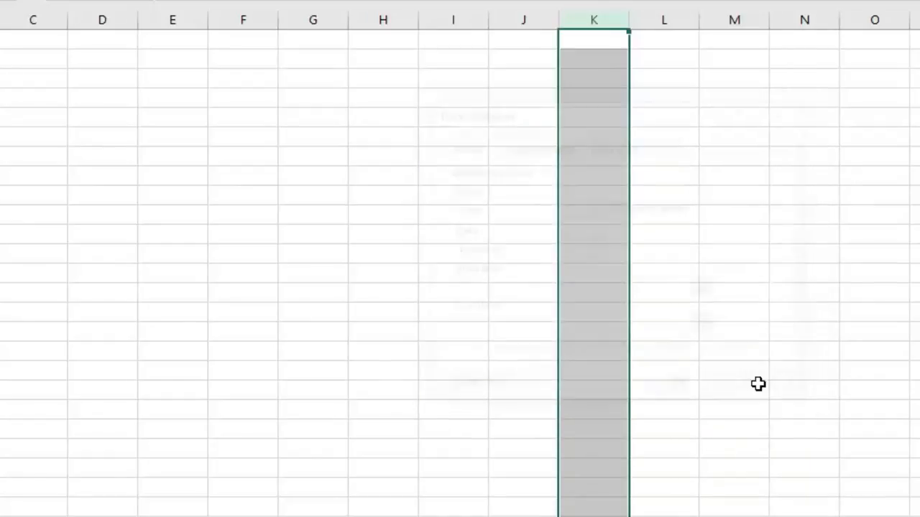